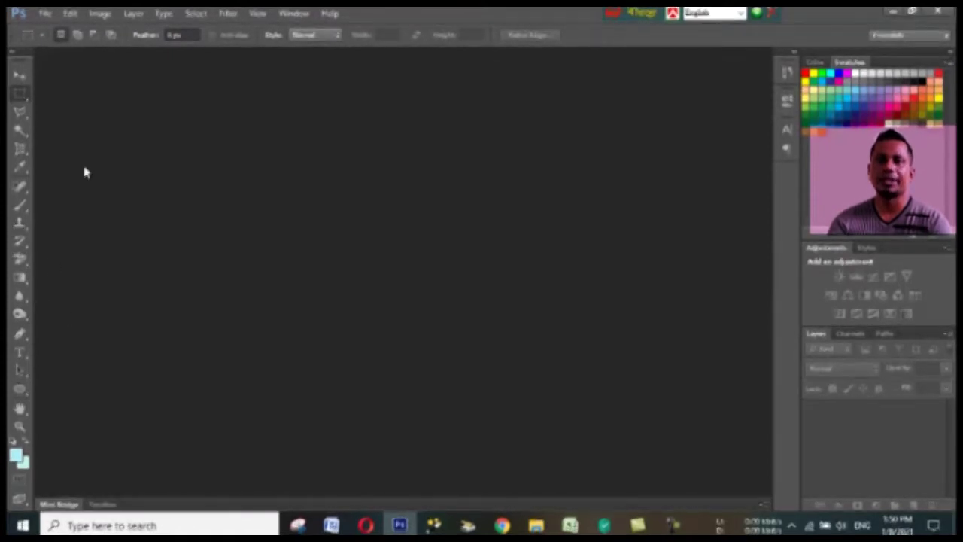
Step: Browse the Marquee and Lasso tool variants, then select the plain Crop Tool
{"action": "right_click", "coordinate": [26, 105]}
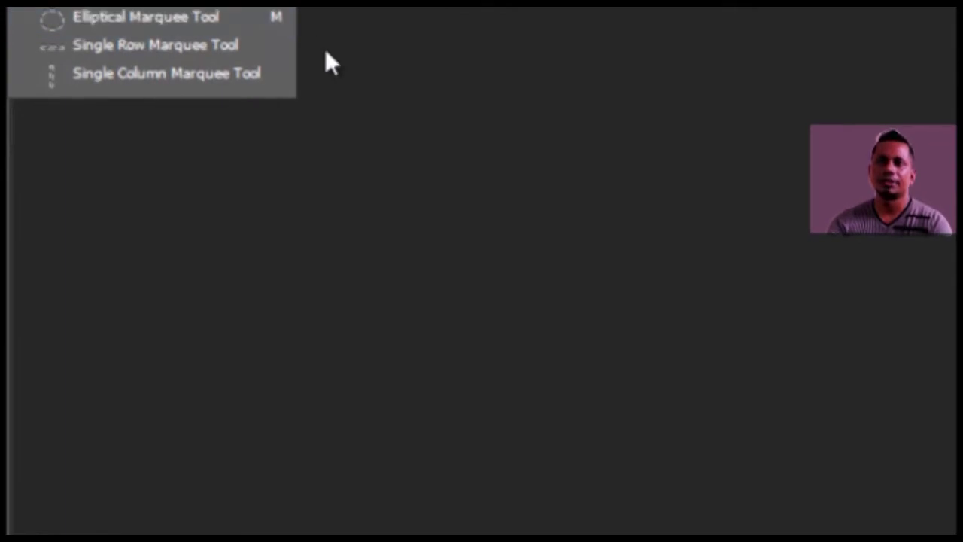
{"action": "left_click", "coordinate": [286, 190]}
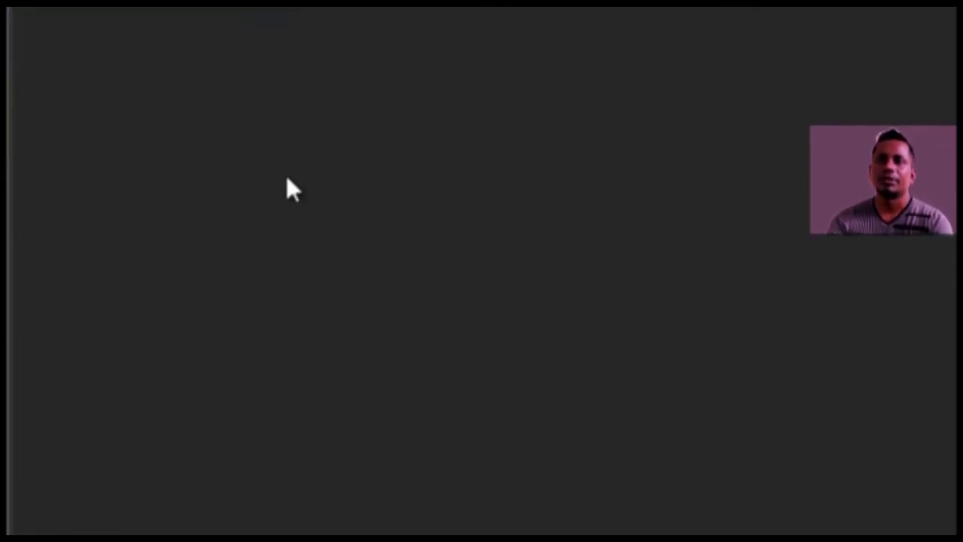
{"action": "right_click", "coordinate": [9, 62]}
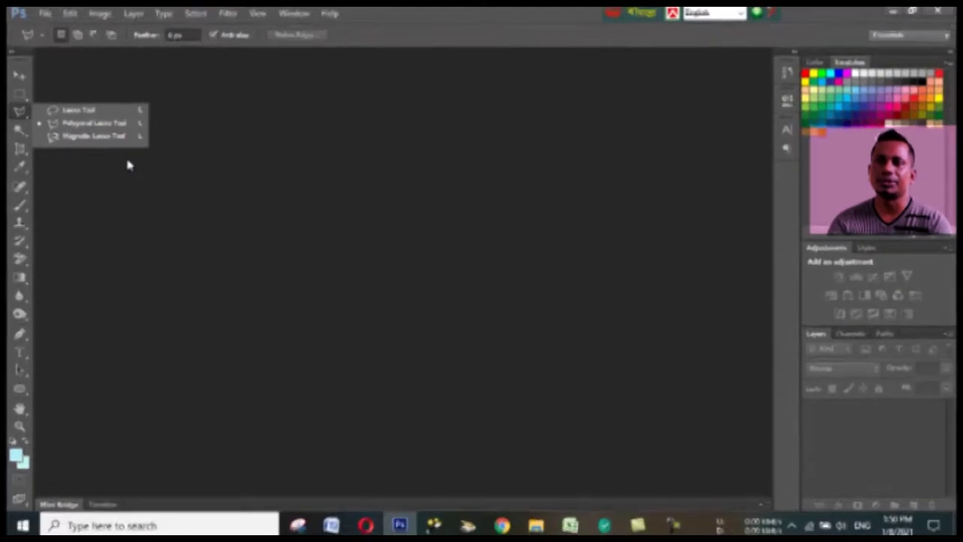
{"action": "left_click", "coordinate": [127, 161]}
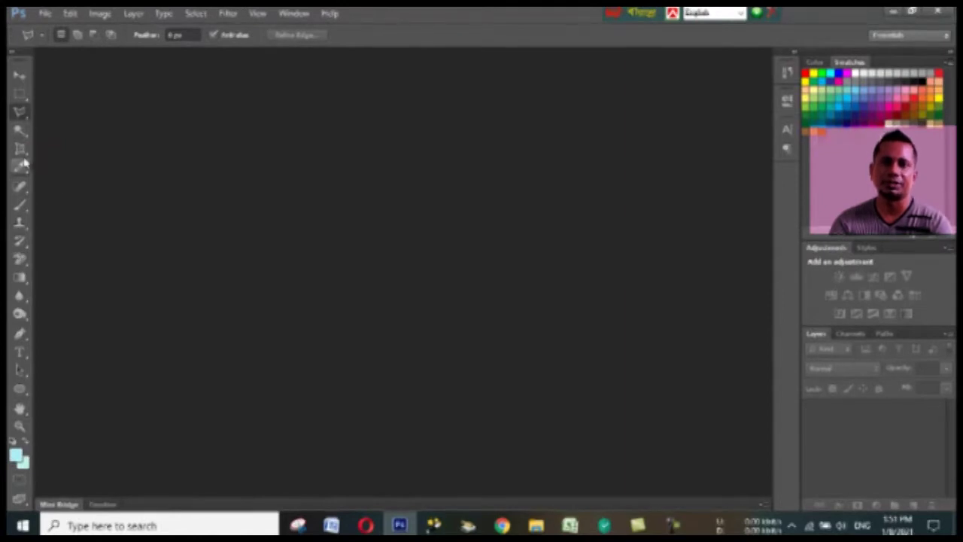
{"action": "left_click", "coordinate": [28, 154]}
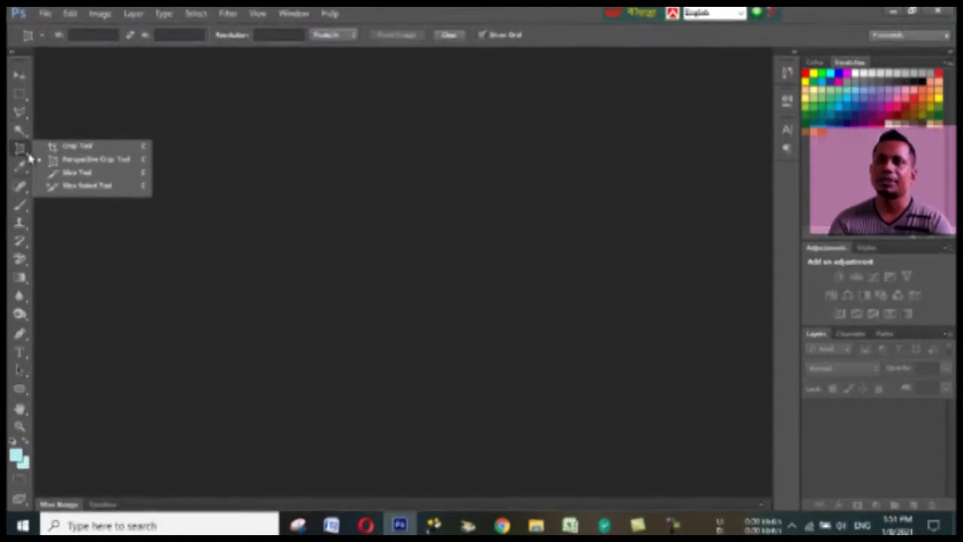
{"action": "left_click", "coordinate": [57, 149]}
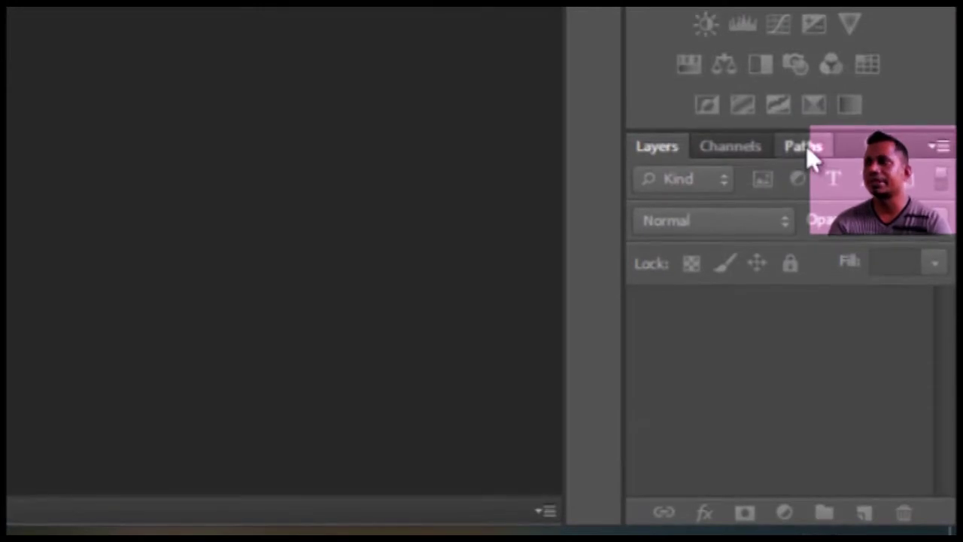
{"action": "left_click", "coordinate": [805, 148]}
{"action": "left_click", "coordinate": [749, 145]}
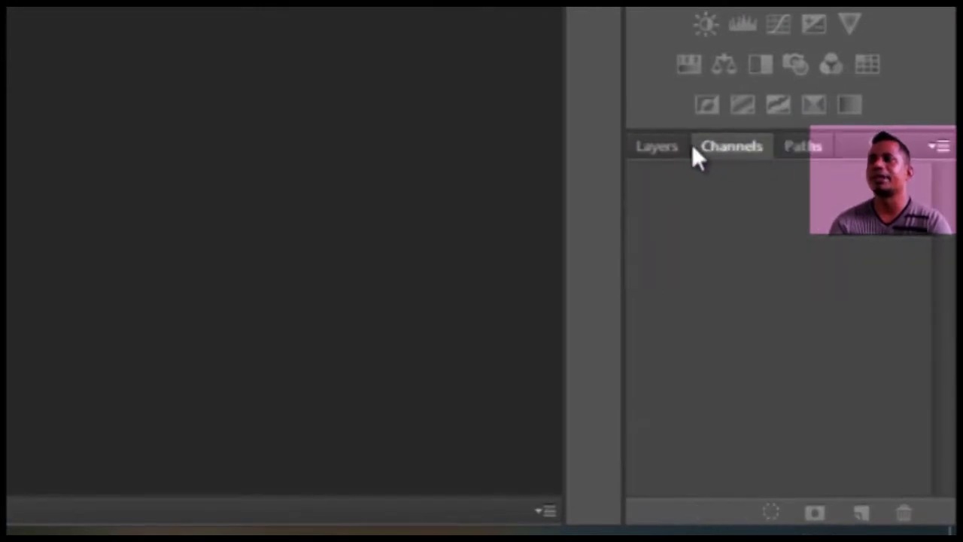
{"action": "left_click", "coordinate": [666, 146]}
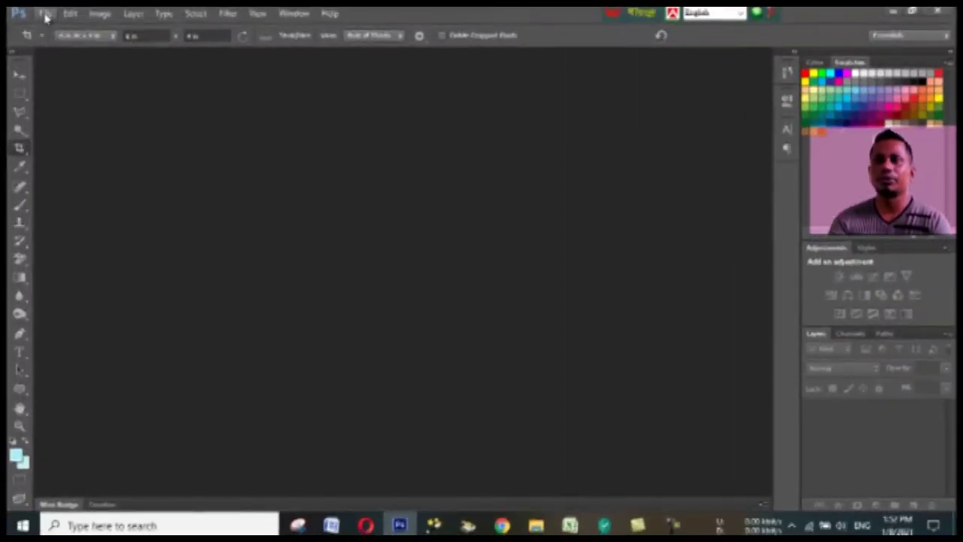
Step: Open the Bengali signboard photo SAM_0468.jpg from the Open dialog
{"action": "left_click", "coordinate": [45, 13]}
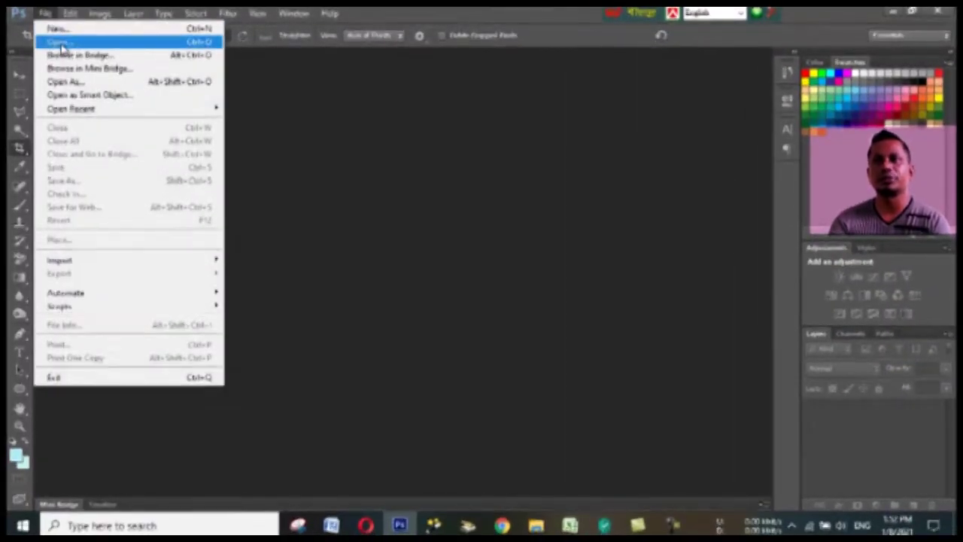
{"action": "left_click", "coordinate": [60, 42]}
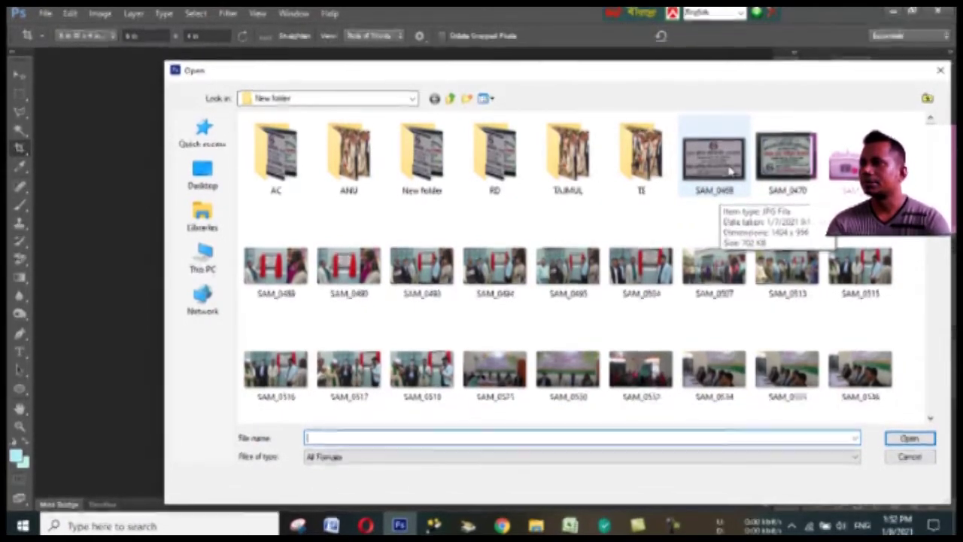
{"action": "double_click", "coordinate": [730, 171]}
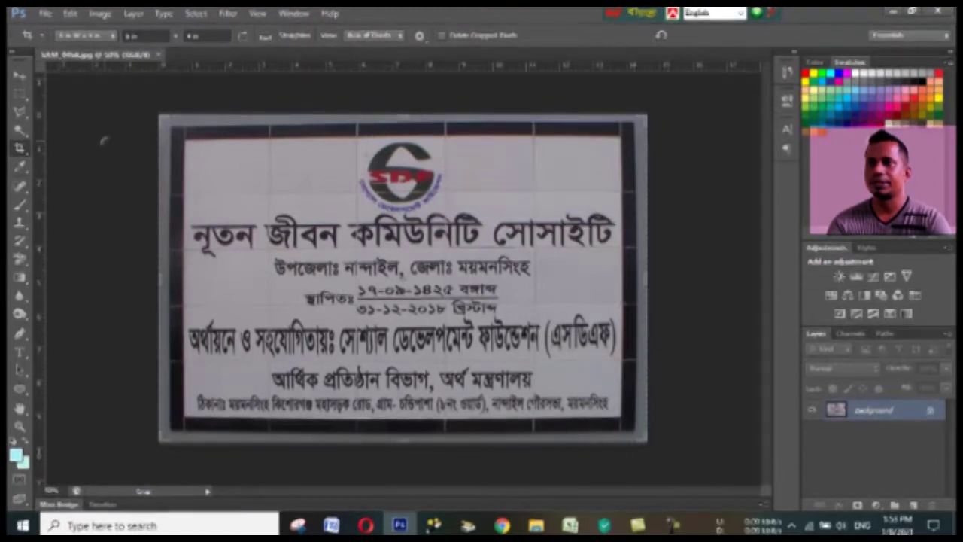
{"action": "left_click", "coordinate": [19, 77]}
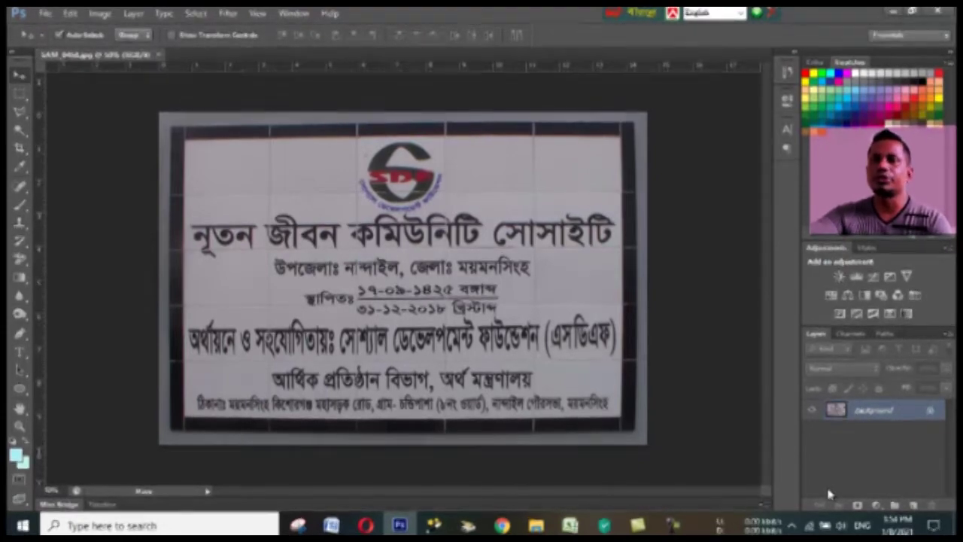
Step: Magnify the signboard's two date lines to 200% and pick the Clone Stamp
{"action": "key", "text": "ctrl+plus"}
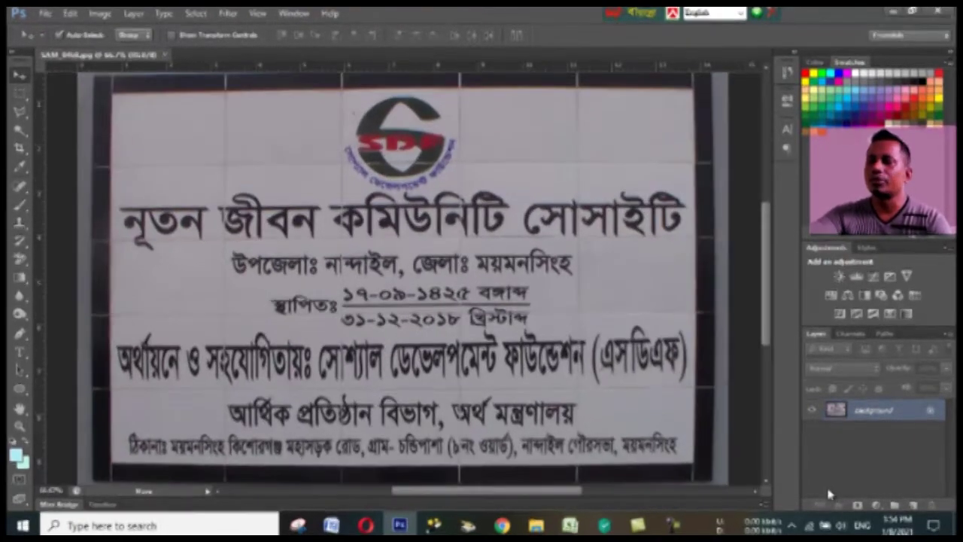
{"action": "key", "text": "ctrl+plus"}
{"action": "key", "text": "ctrl+plus"}
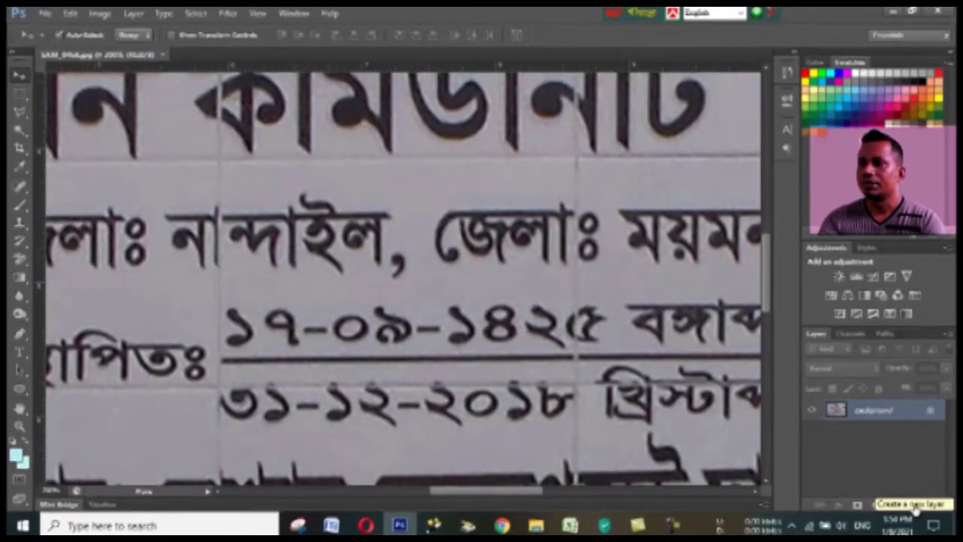
{"action": "left_click", "coordinate": [23, 224]}
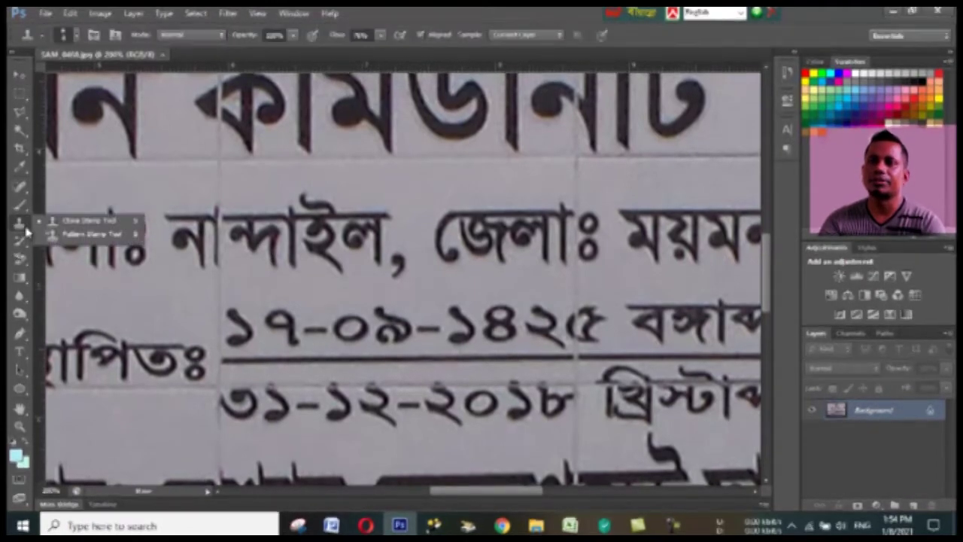
Step: Clone sign background over the ০৯ month digits, then add an empty Layer 1
{"action": "right_click", "coordinate": [23, 224]}
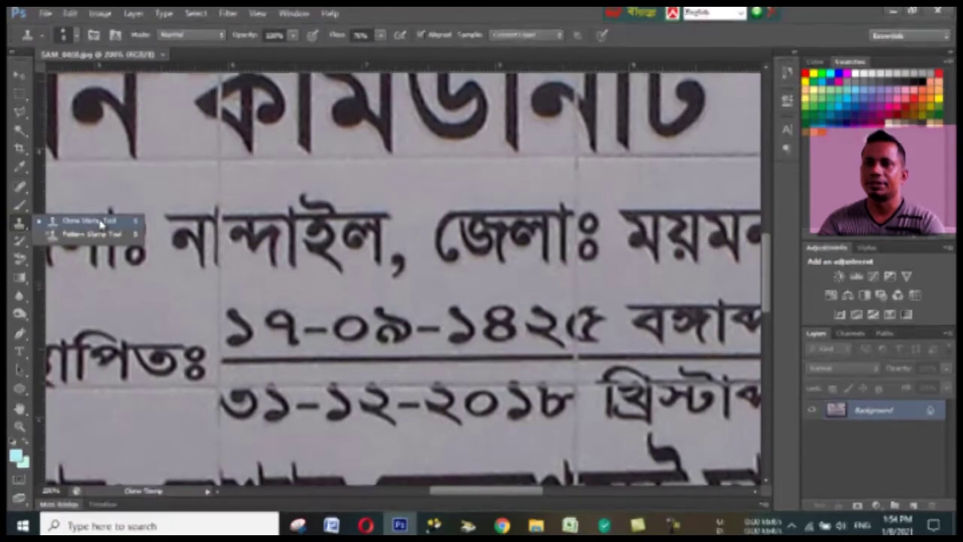
{"action": "left_click", "coordinate": [101, 223]}
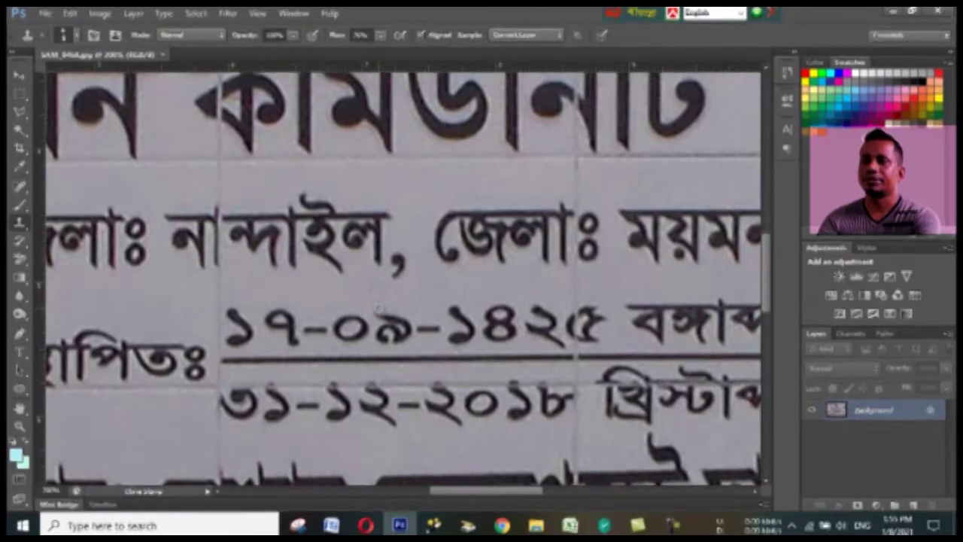
{"action": "left_click_drag", "start_coordinate": [361, 324], "coordinate": [340, 324]}
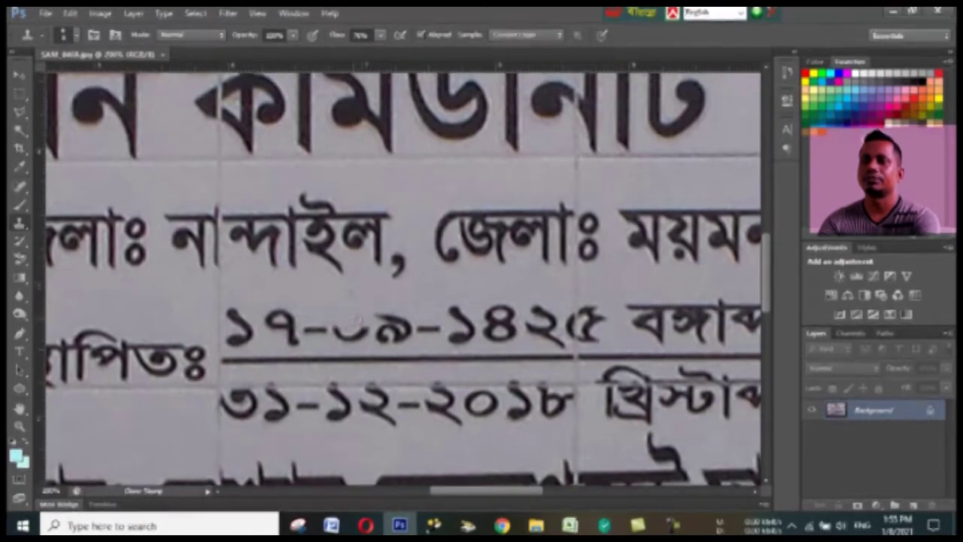
{"action": "mouse_move", "coordinate": [380, 318]}
{"action": "left_mouse_down"}
{"action": "mouse_move", "coordinate": [408, 320]}
{"action": "mouse_move", "coordinate": [401, 336]}
{"action": "left_mouse_up"}
{"action": "left_click", "coordinate": [384, 330]}
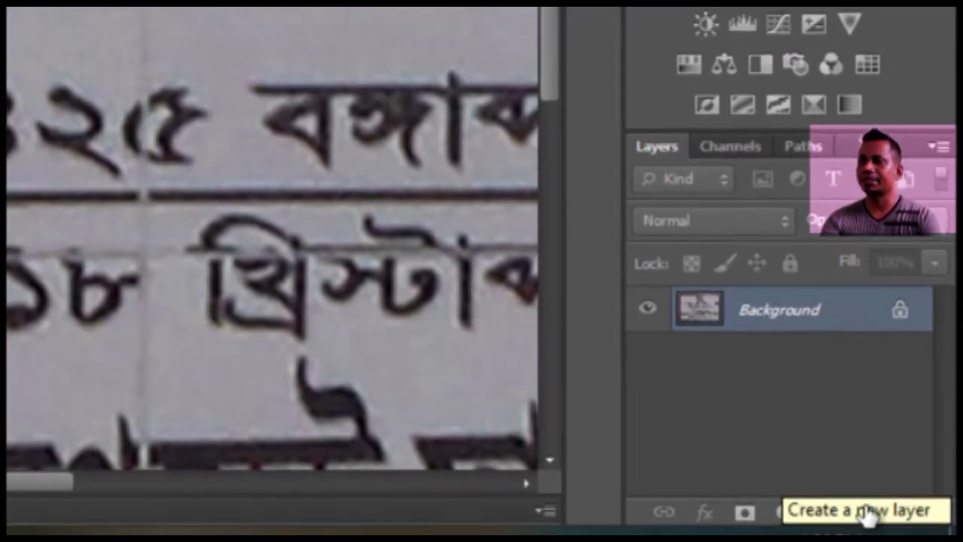
{"action": "left_click", "coordinate": [866, 514]}
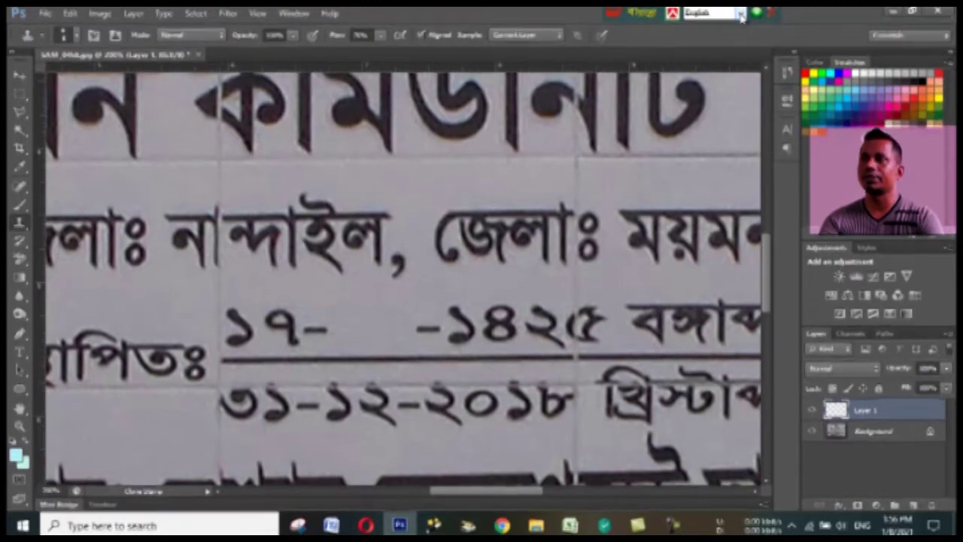
Step: Switch keyboard input to Bijoy Classic Bengali and activate the Horizontal Type tool
{"action": "left_click", "coordinate": [741, 15]}
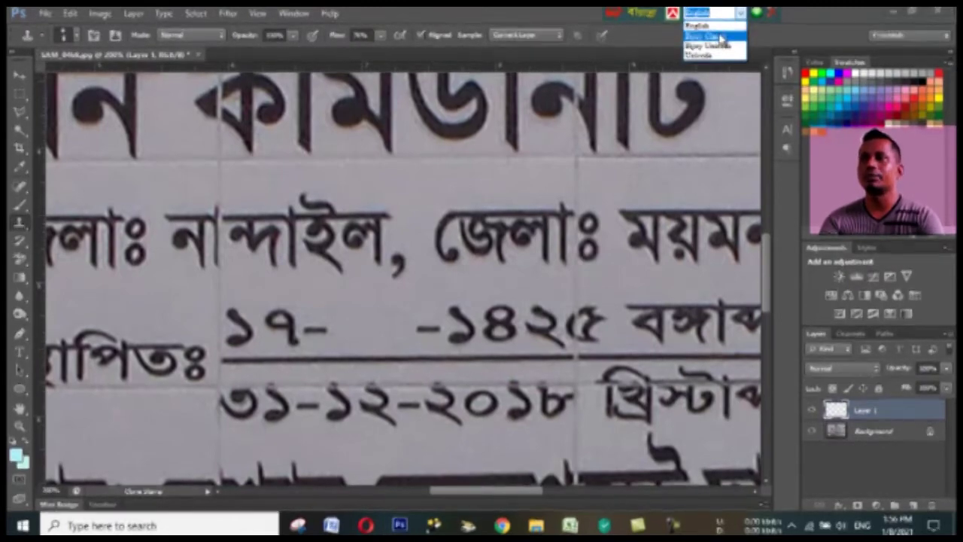
{"action": "left_click", "coordinate": [711, 35]}
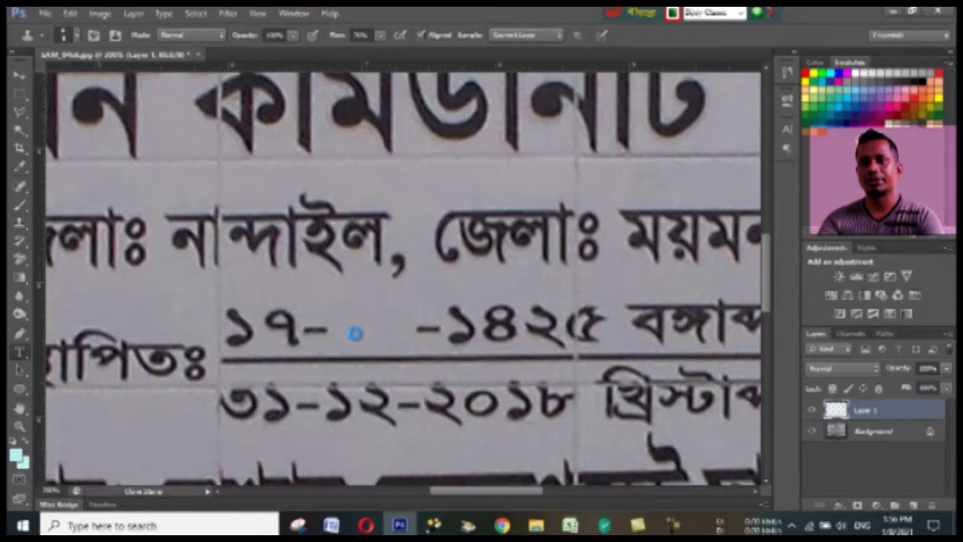
{"action": "key", "text": "t"}
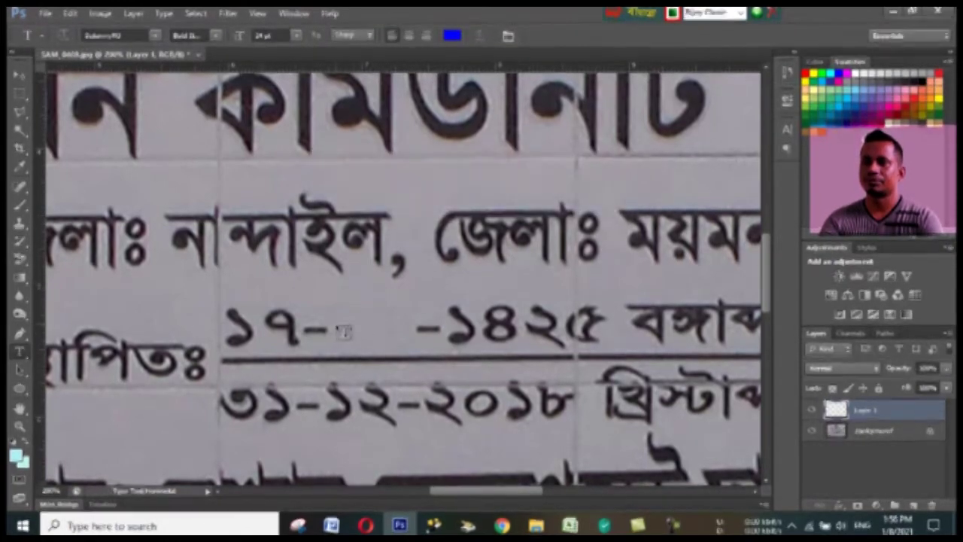
Step: Type the digits ১০ in the gap after ১৭- and set them Bold
{"action": "left_click", "coordinate": [340, 325]}
{"action": "type", "text": "১০"}
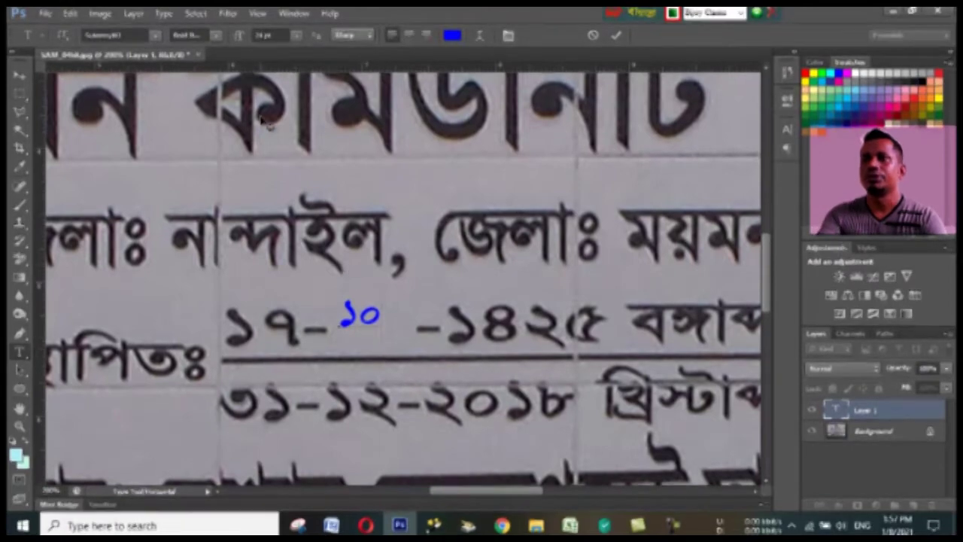
{"action": "left_click", "coordinate": [215, 37]}
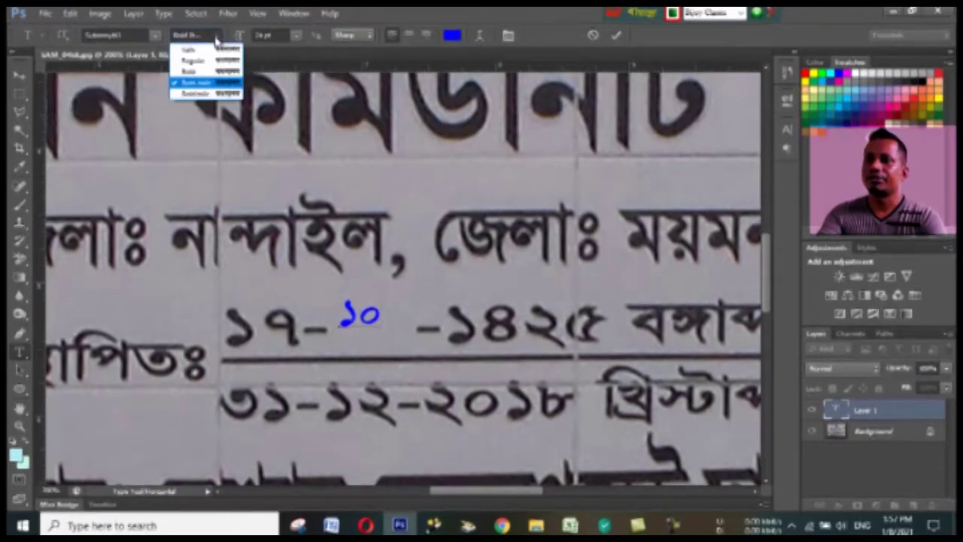
{"action": "left_click", "coordinate": [214, 72]}
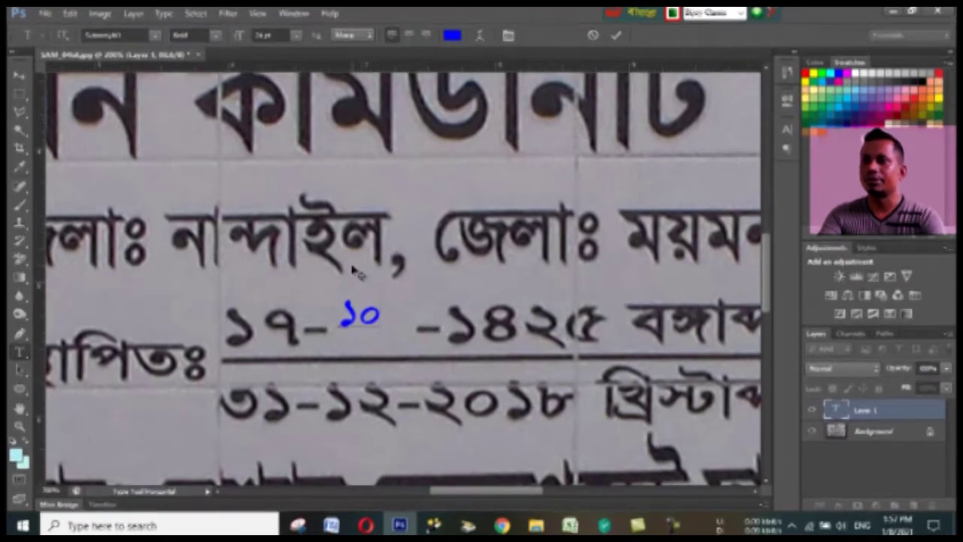
{"action": "left_click_drag", "start_coordinate": [340, 316], "coordinate": [381, 316]}
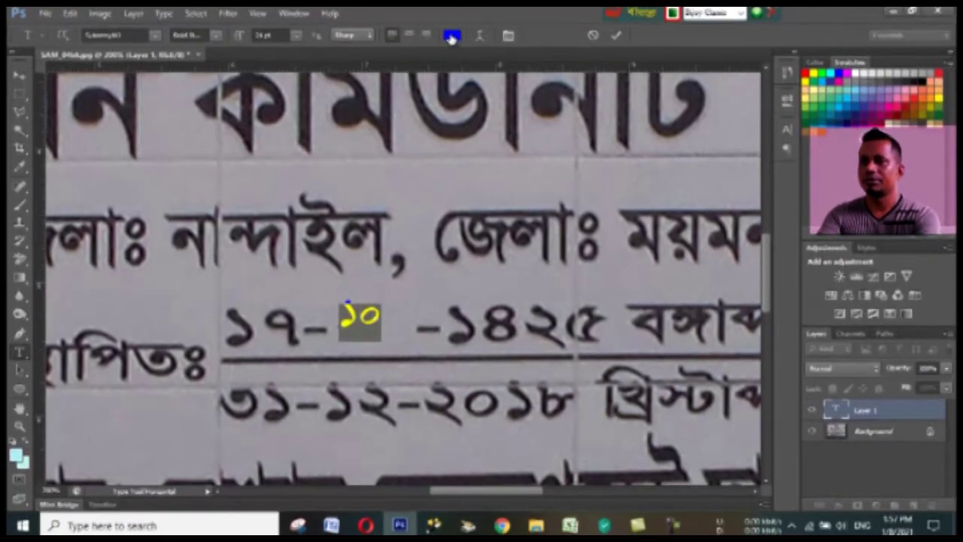
Step: Change the ১০ text colour from blue to a dark grey
{"action": "left_click", "coordinate": [452, 34]}
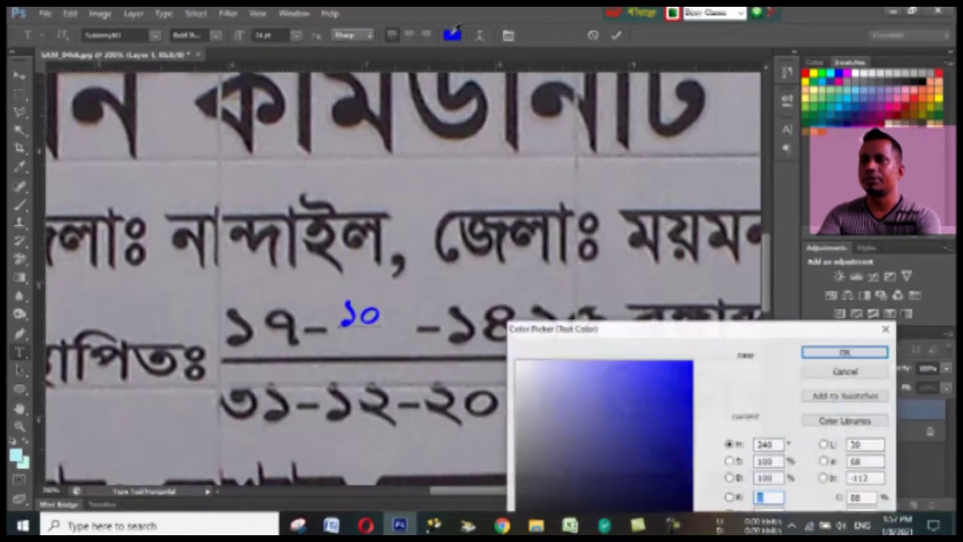
{"action": "left_click", "coordinate": [932, 76]}
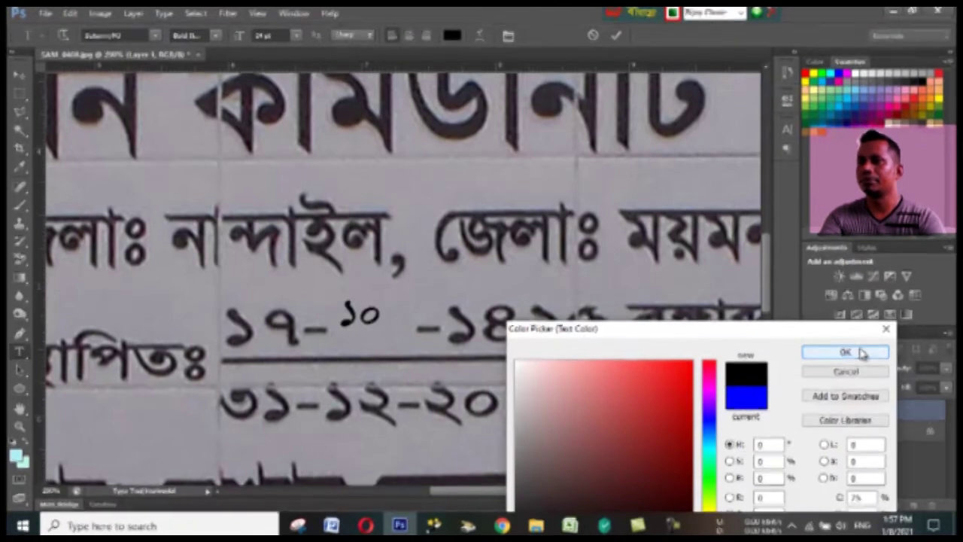
{"action": "left_click", "coordinate": [906, 74]}
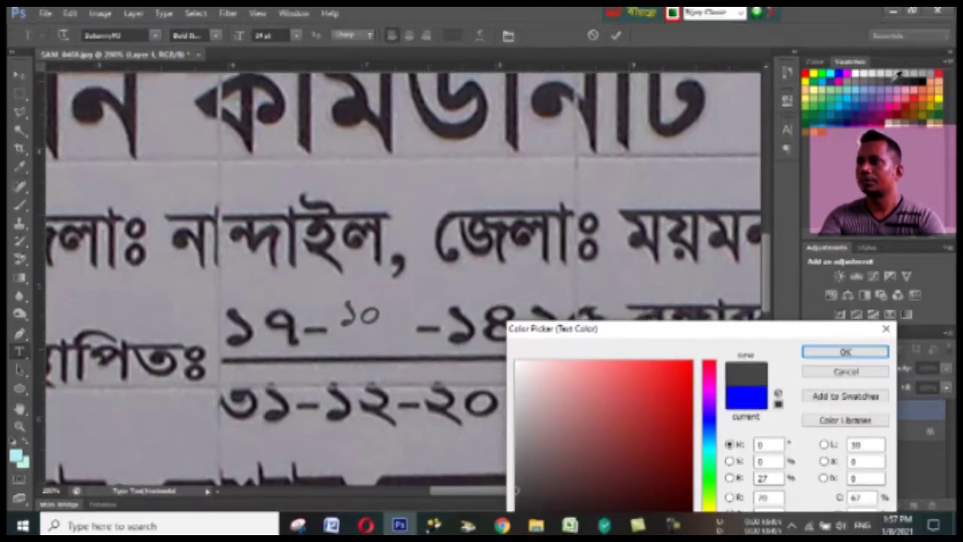
{"action": "left_click", "coordinate": [913, 75]}
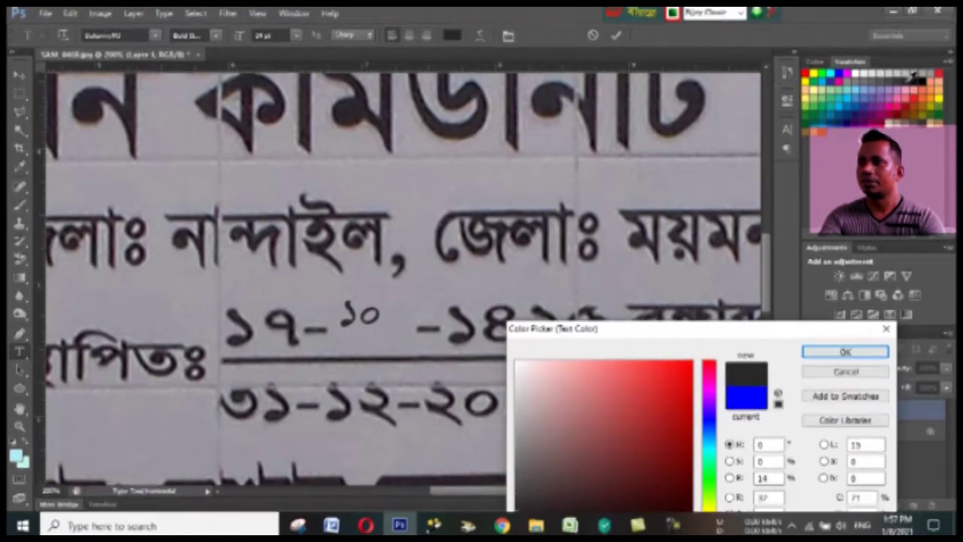
{"action": "left_click", "coordinate": [864, 356]}
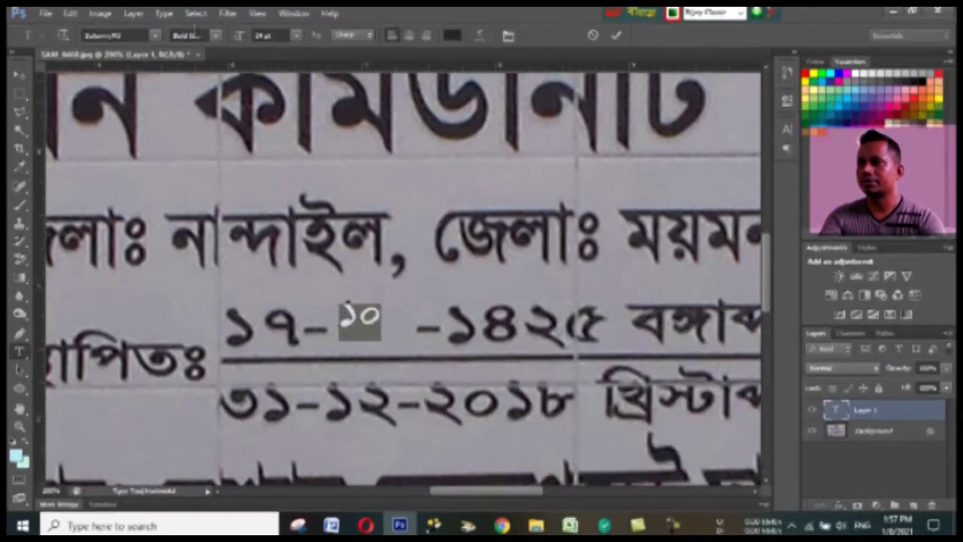
Step: Set the ১০ digits to Bold and enlarge them from 24 pt to 36 pt
{"action": "left_click", "coordinate": [216, 36]}
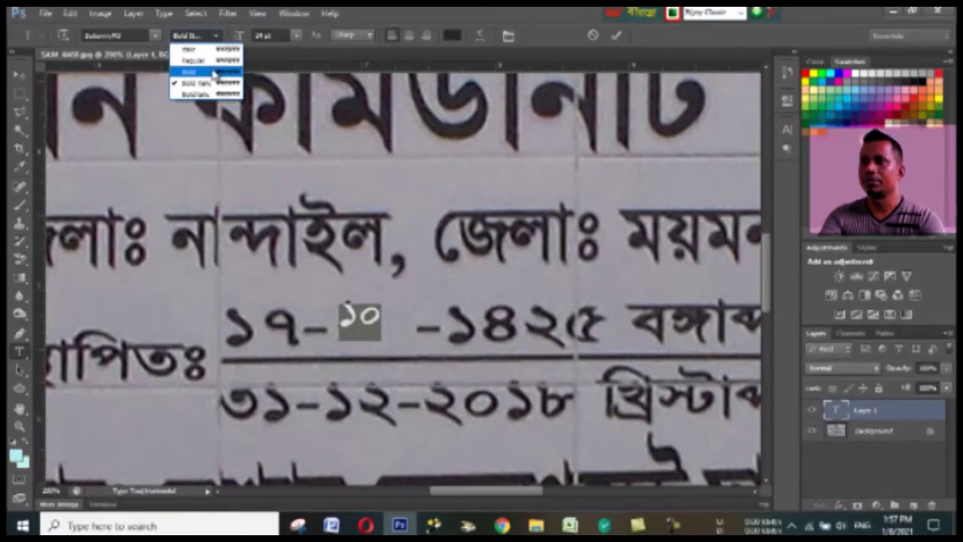
{"action": "left_click", "coordinate": [213, 75]}
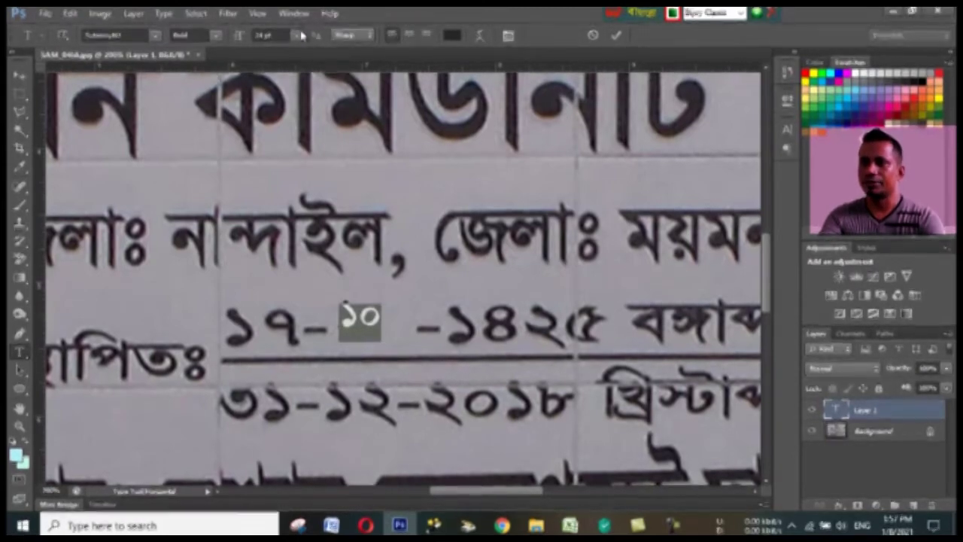
{"action": "left_click", "coordinate": [297, 38]}
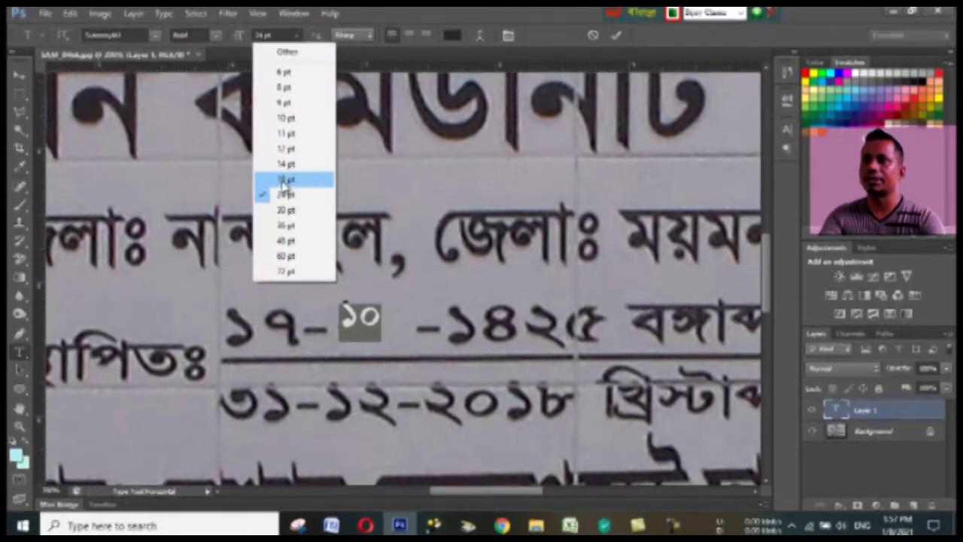
{"action": "left_click", "coordinate": [286, 210]}
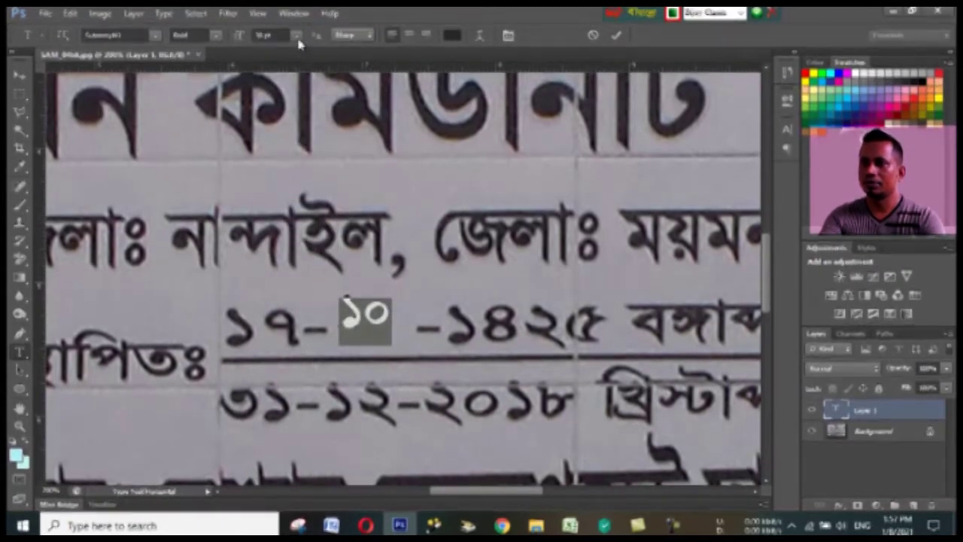
{"action": "left_click", "coordinate": [297, 35]}
{"action": "left_click", "coordinate": [286, 225]}
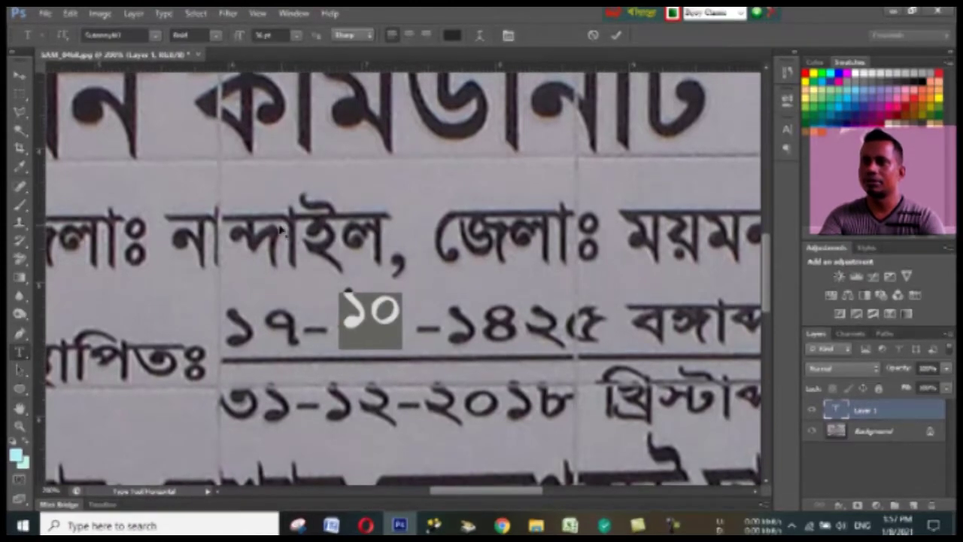
{"action": "left_click", "coordinate": [19, 75]}
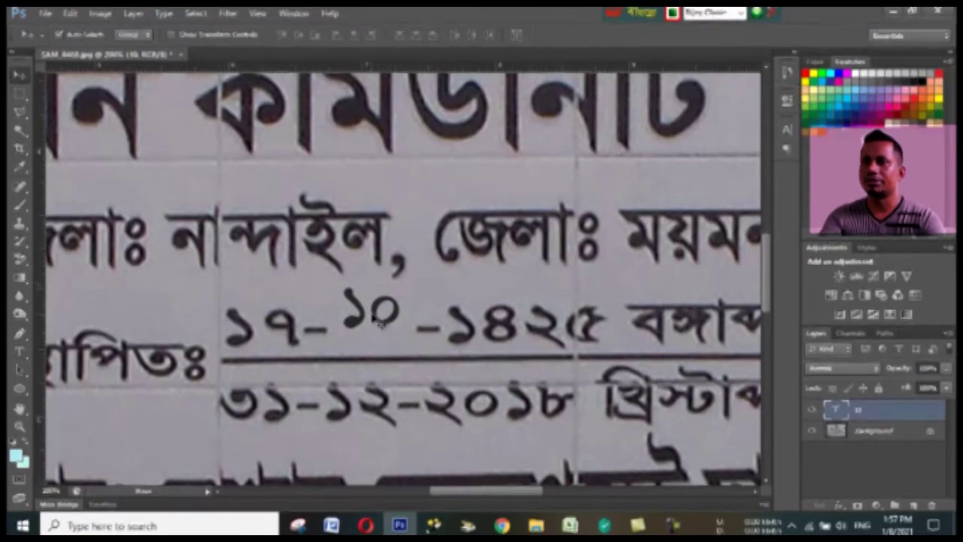
Step: Free-transform the ১০ text, widening it and fitting it between ১৭- and -১৪২৫
{"action": "key", "text": "ctrl+t"}
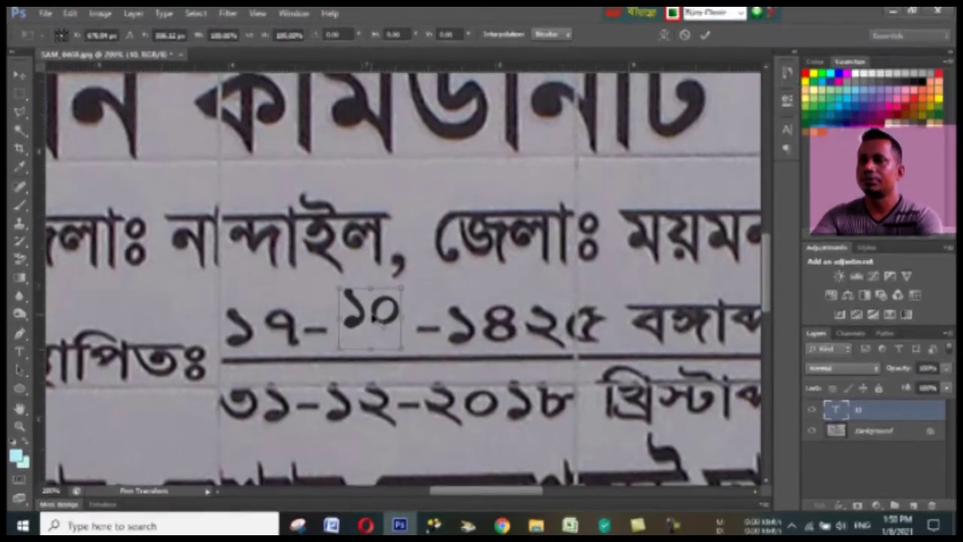
{"action": "left_click_drag", "start_coordinate": [379, 312], "coordinate": [267, 326]}
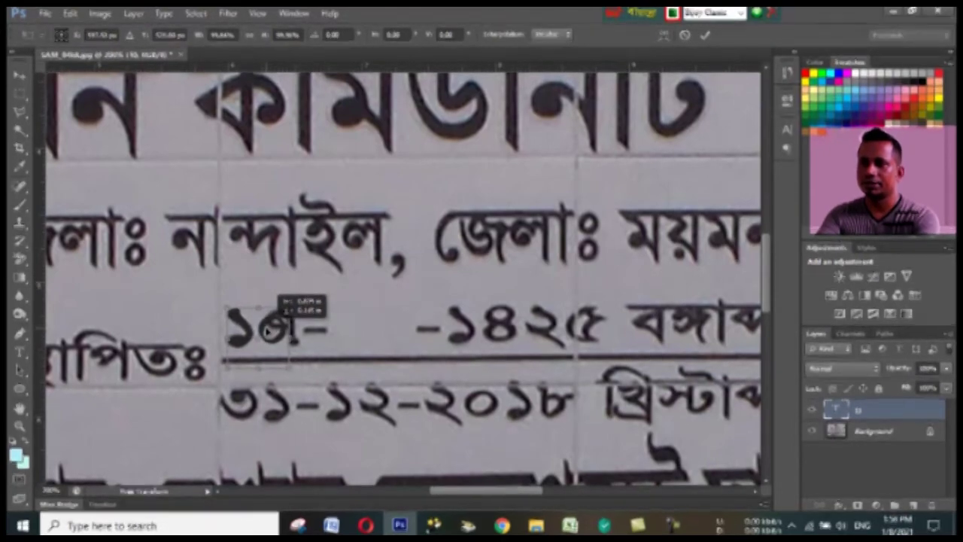
{"action": "left_click_drag", "start_coordinate": [267, 331], "coordinate": [387, 326]}
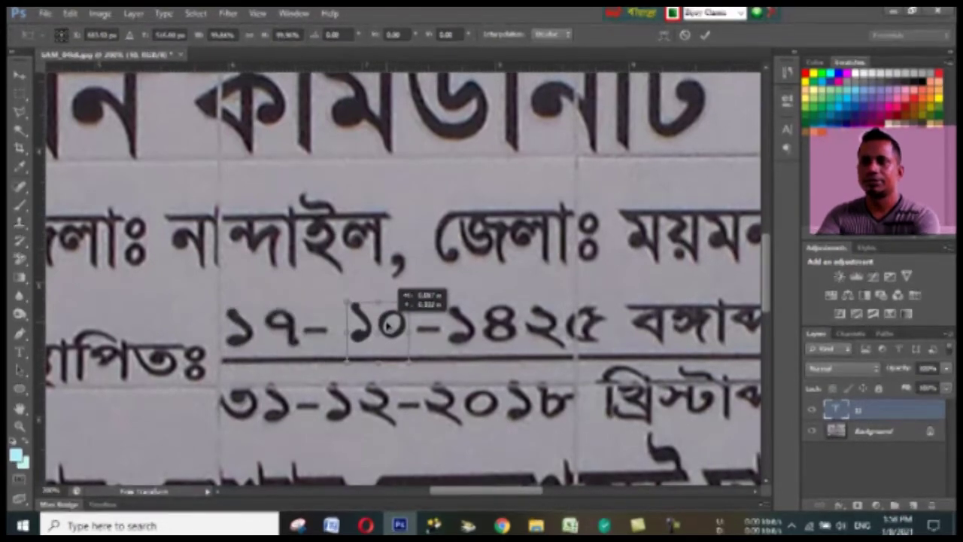
{"action": "left_click_drag", "start_coordinate": [387, 325], "coordinate": [384, 327]}
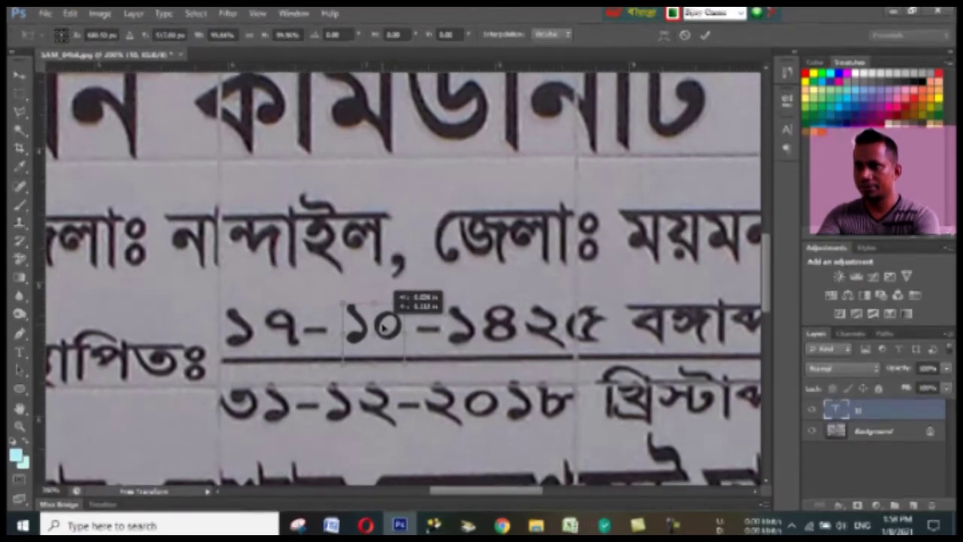
{"action": "left_click_drag", "start_coordinate": [383, 325], "coordinate": [383, 325]}
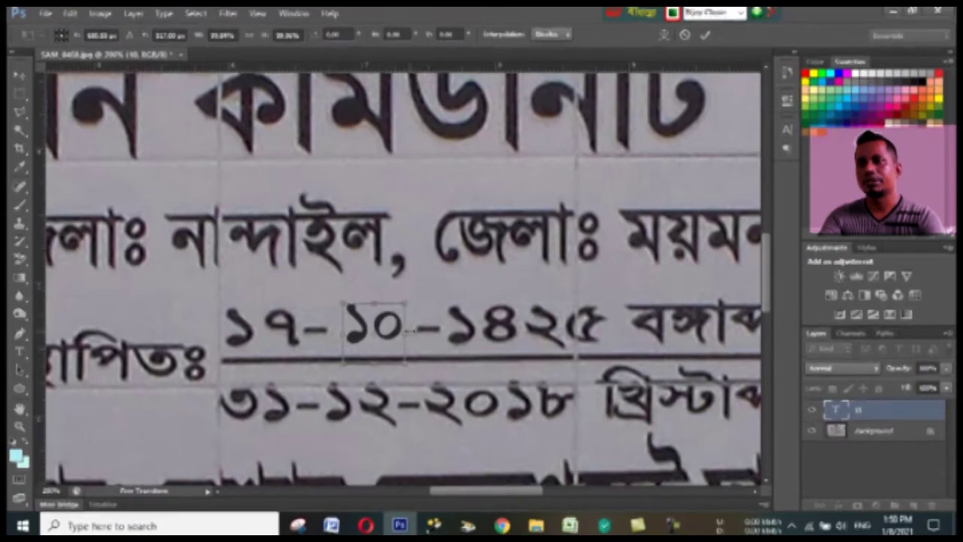
{"action": "left_click_drag", "start_coordinate": [407, 329], "coordinate": [267, 328]}
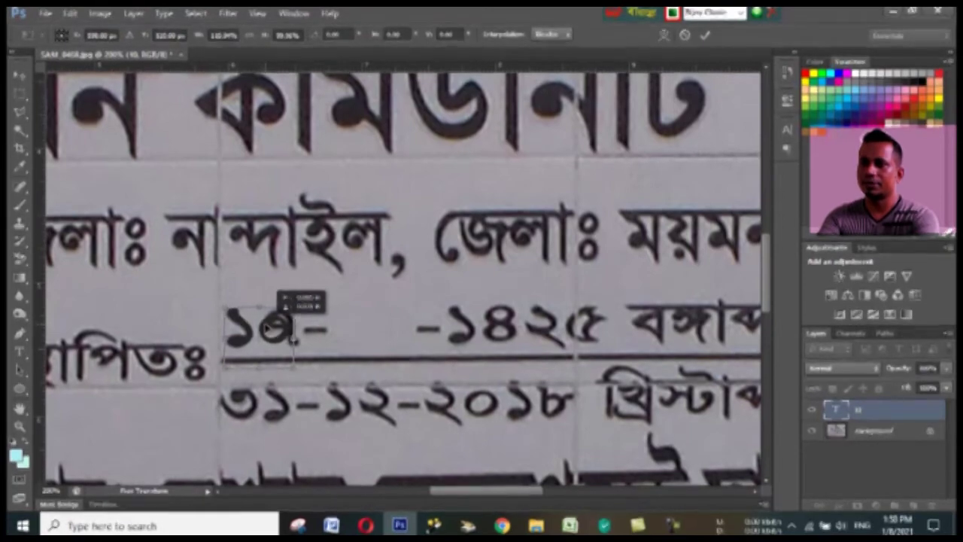
{"action": "left_click_drag", "start_coordinate": [268, 326], "coordinate": [380, 324]}
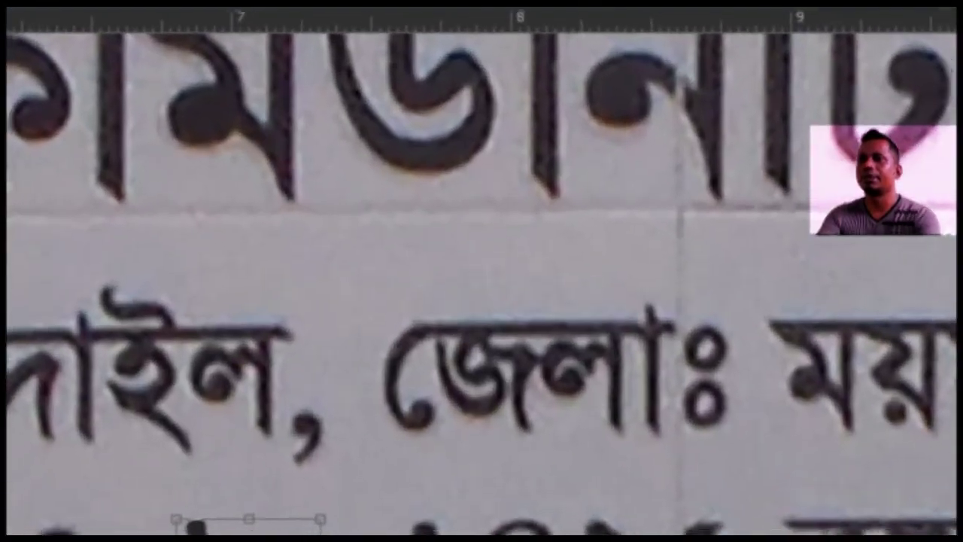
{"action": "left_click", "coordinate": [22, 74]}
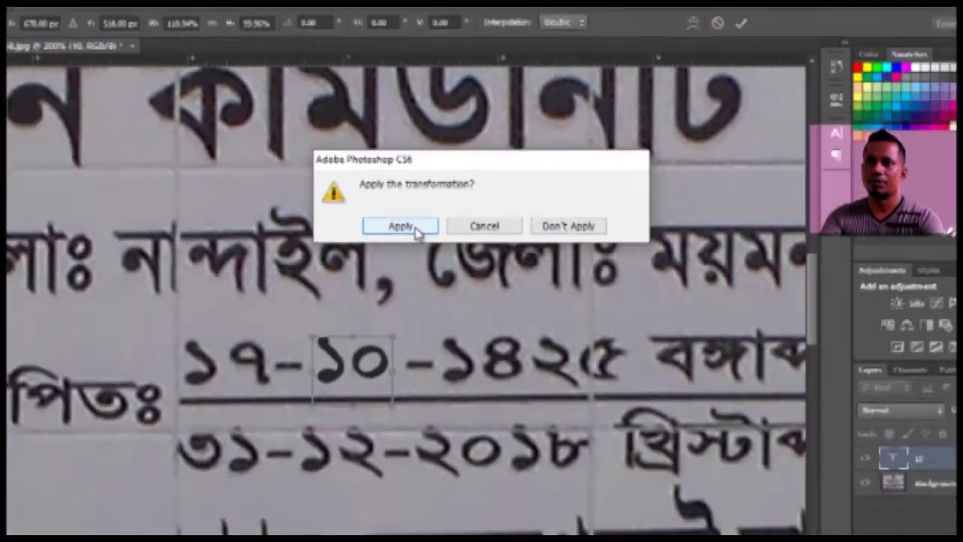
{"action": "left_click", "coordinate": [376, 328]}
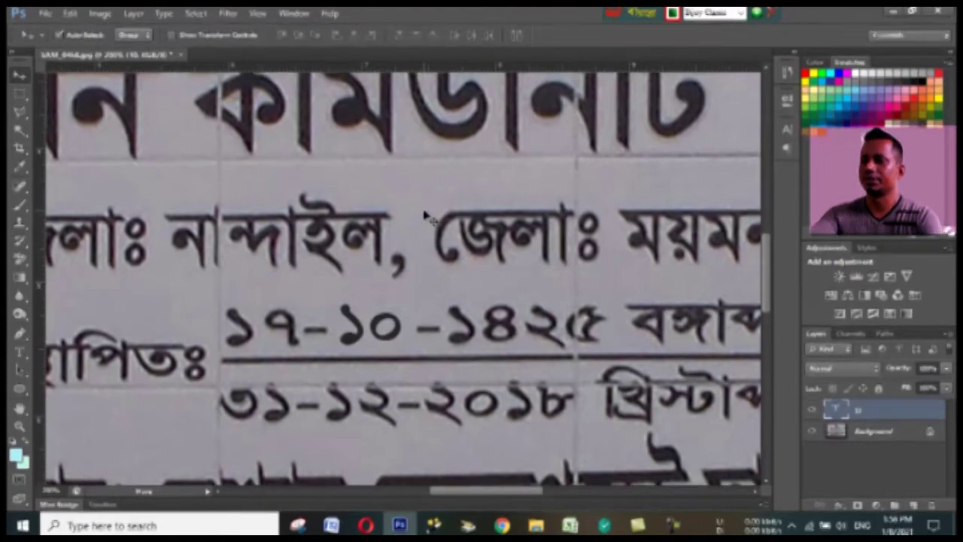
Step: Zoom out to the whole sign and toggle the ১০ text layer off and on to compare
{"action": "key", "text": "ctrl+minus"}
{"action": "key", "text": "ctrl+minus"}
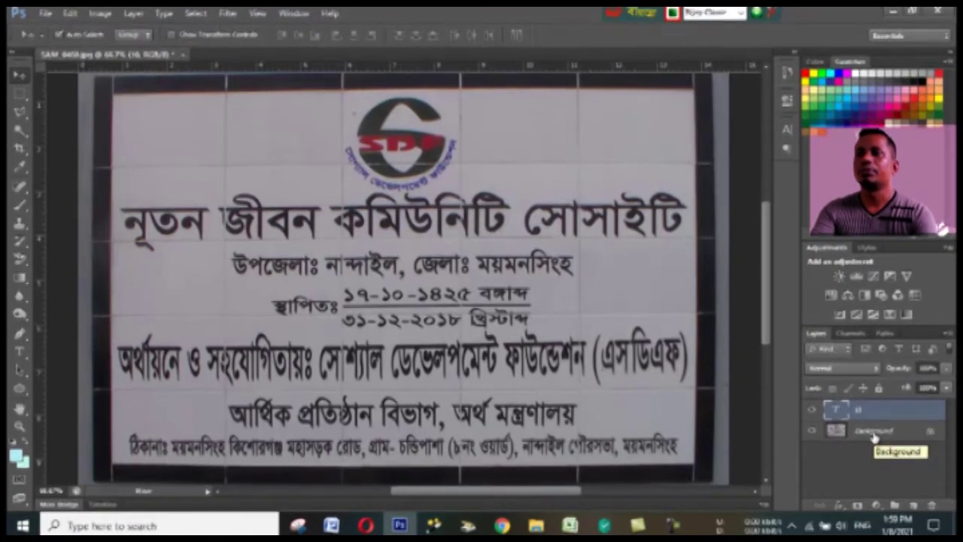
{"action": "left_click", "coordinate": [813, 411]}
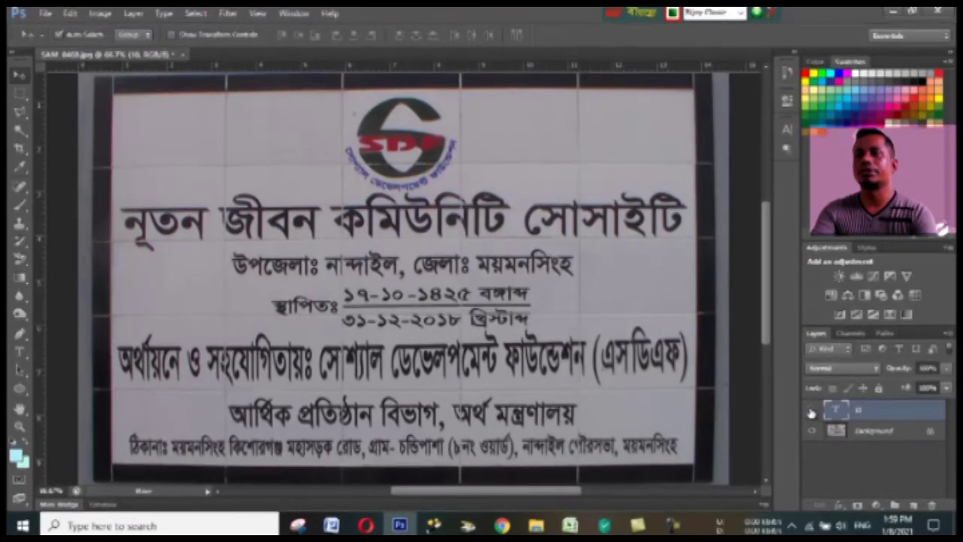
{"action": "left_click", "coordinate": [812, 411]}
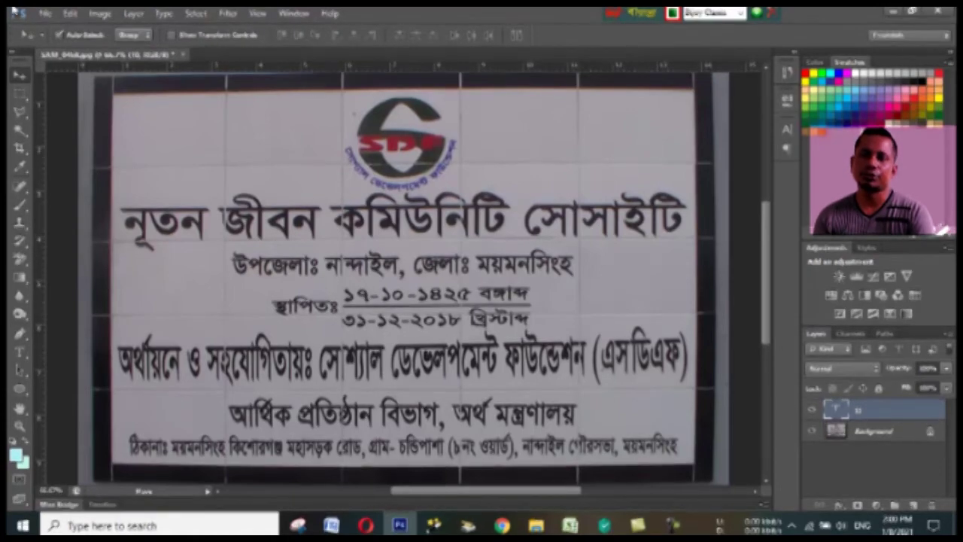
Step: Save As JPEG to the Desktop under the name SAM, accepting maximum quality
{"action": "left_click", "coordinate": [45, 13]}
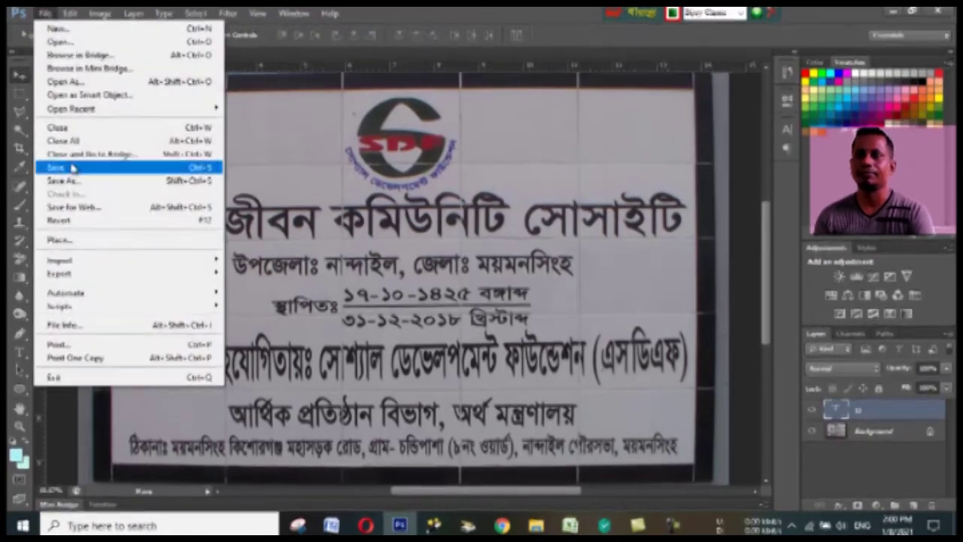
{"action": "left_click", "coordinate": [65, 180]}
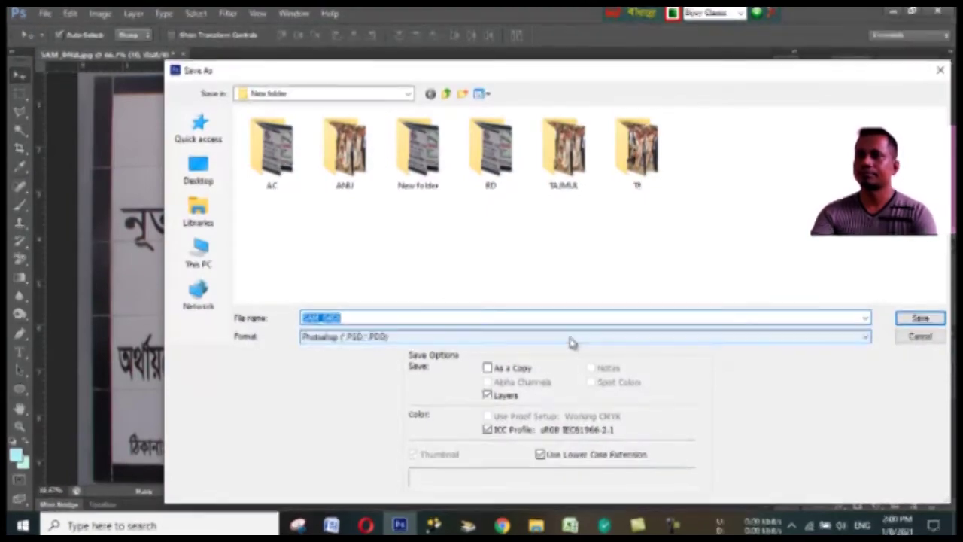
{"action": "left_click", "coordinate": [575, 338]}
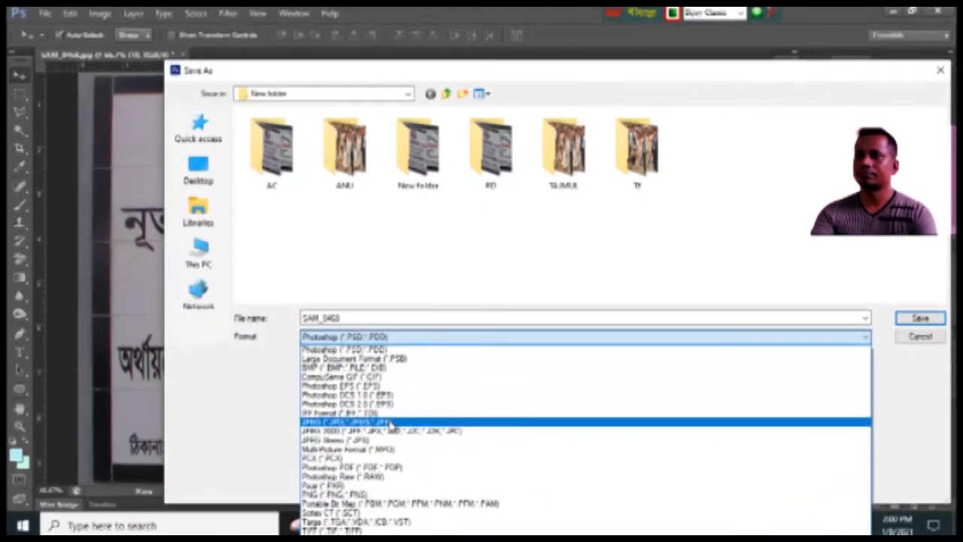
{"action": "left_click", "coordinate": [390, 423]}
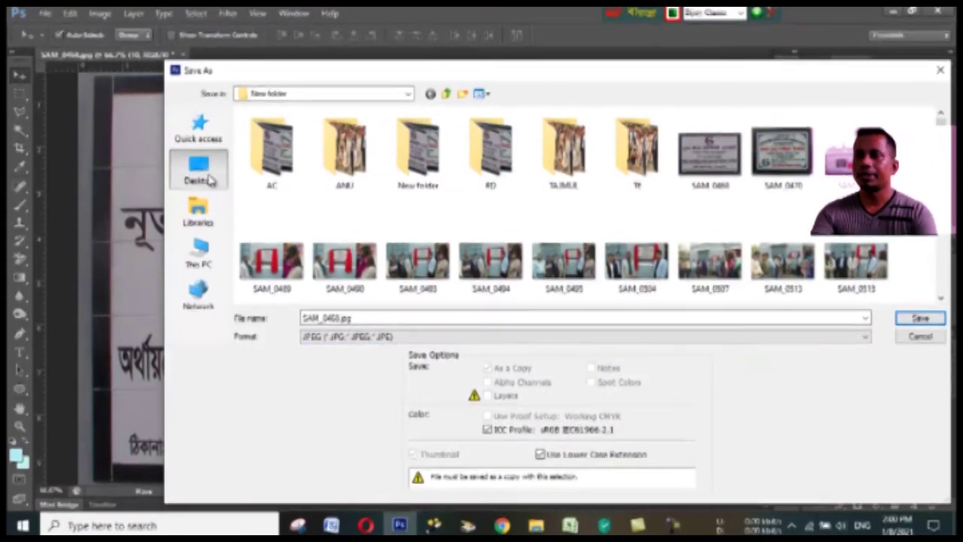
{"action": "left_click", "coordinate": [199, 172]}
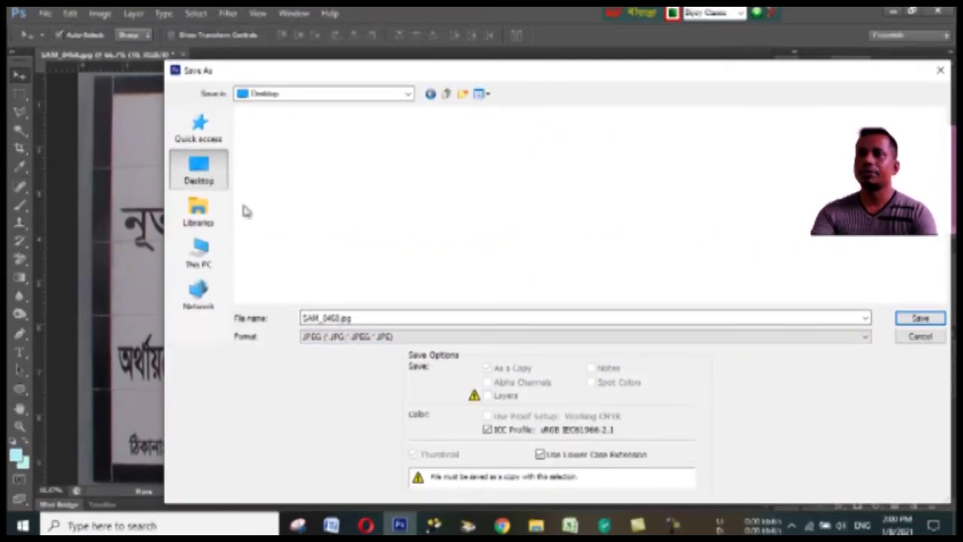
{"action": "double_click", "coordinate": [342, 318]}
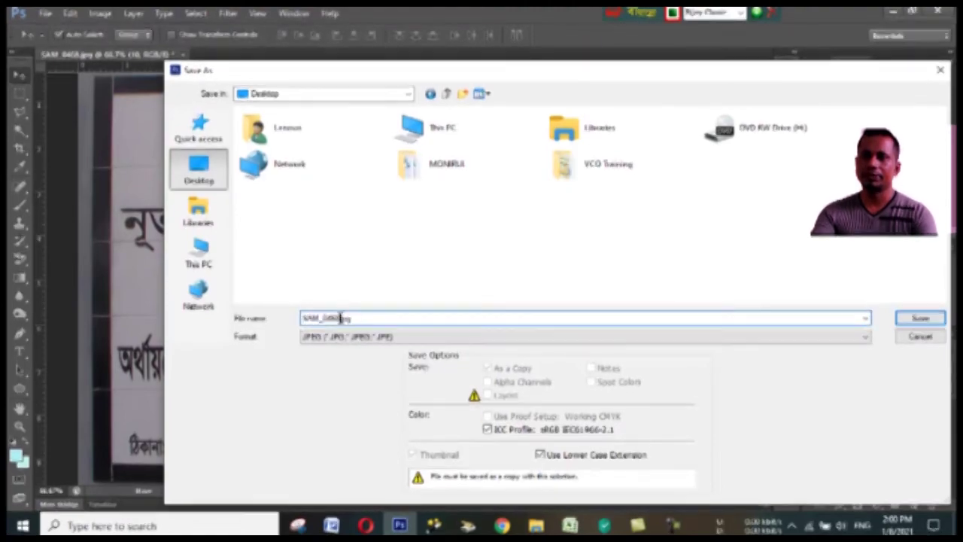
{"action": "key", "text": "BackSpace"}
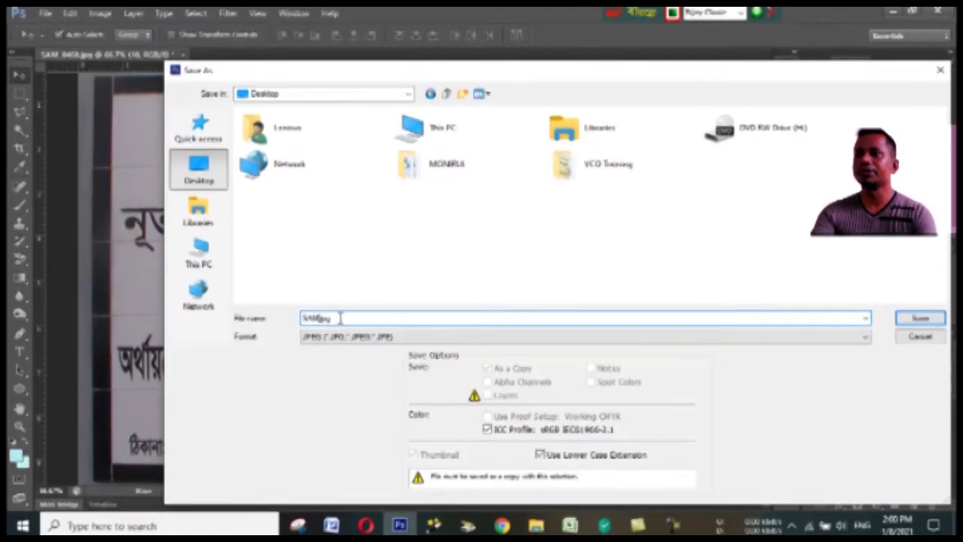
{"action": "left_click", "coordinate": [918, 320]}
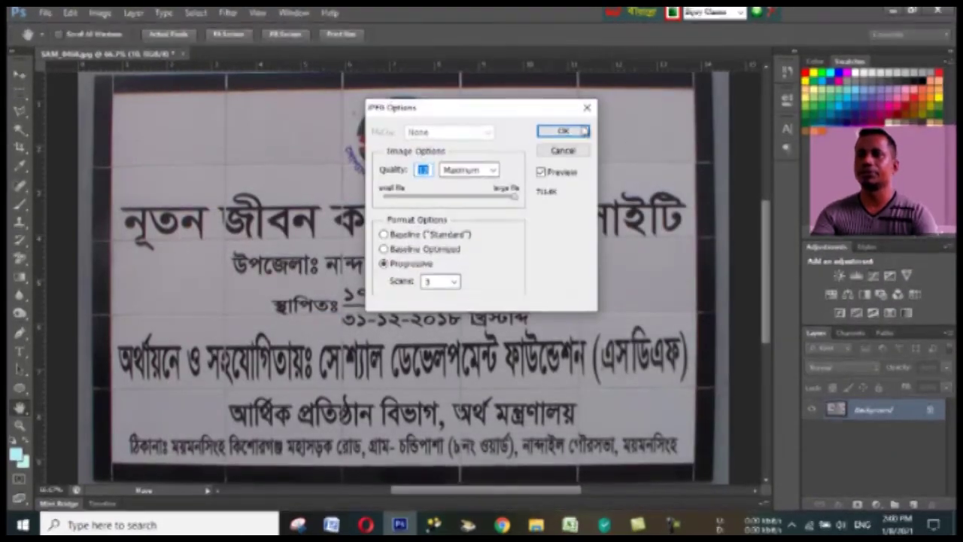
{"action": "left_click", "coordinate": [563, 131]}
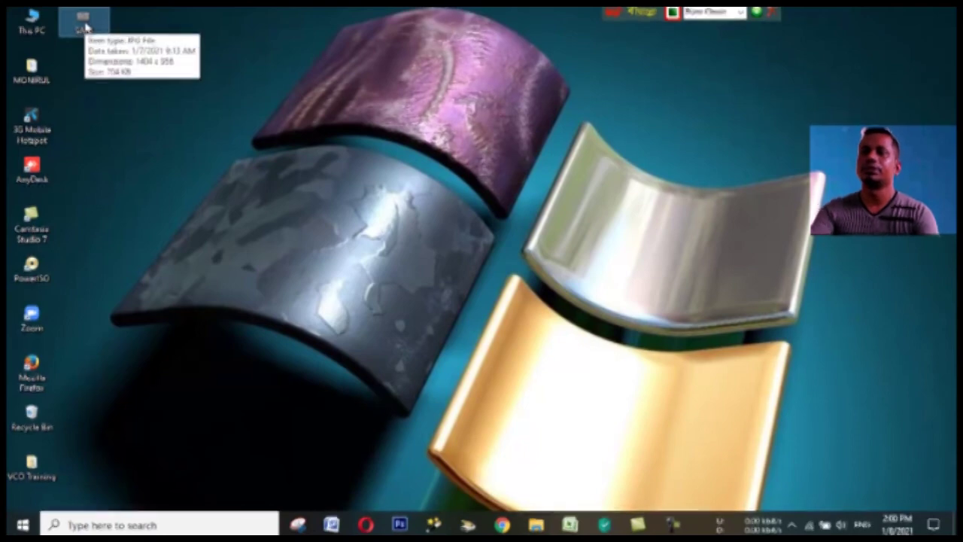
Step: Open the saved SAM.jpg from the desktop in the Photos viewer to check the retyped date
{"action": "double_click", "coordinate": [85, 27]}
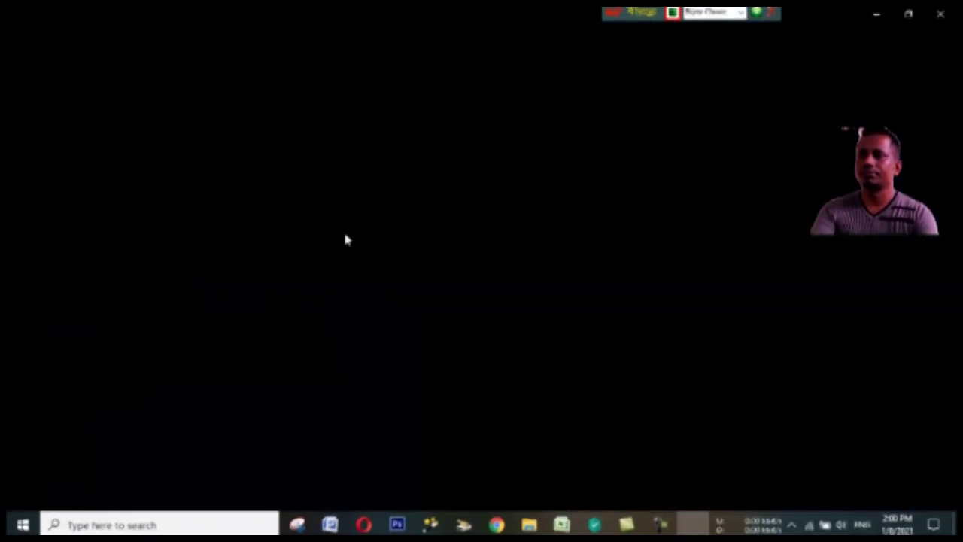